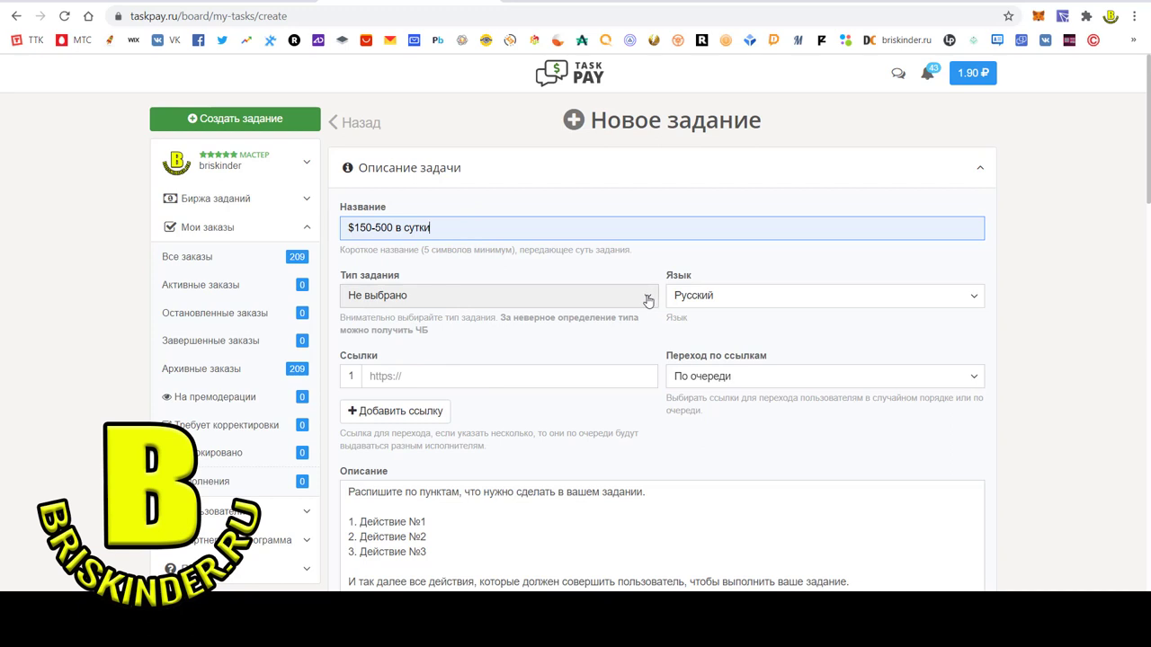
Set the new task's type to "Регистрация без активности".
click(648, 300)
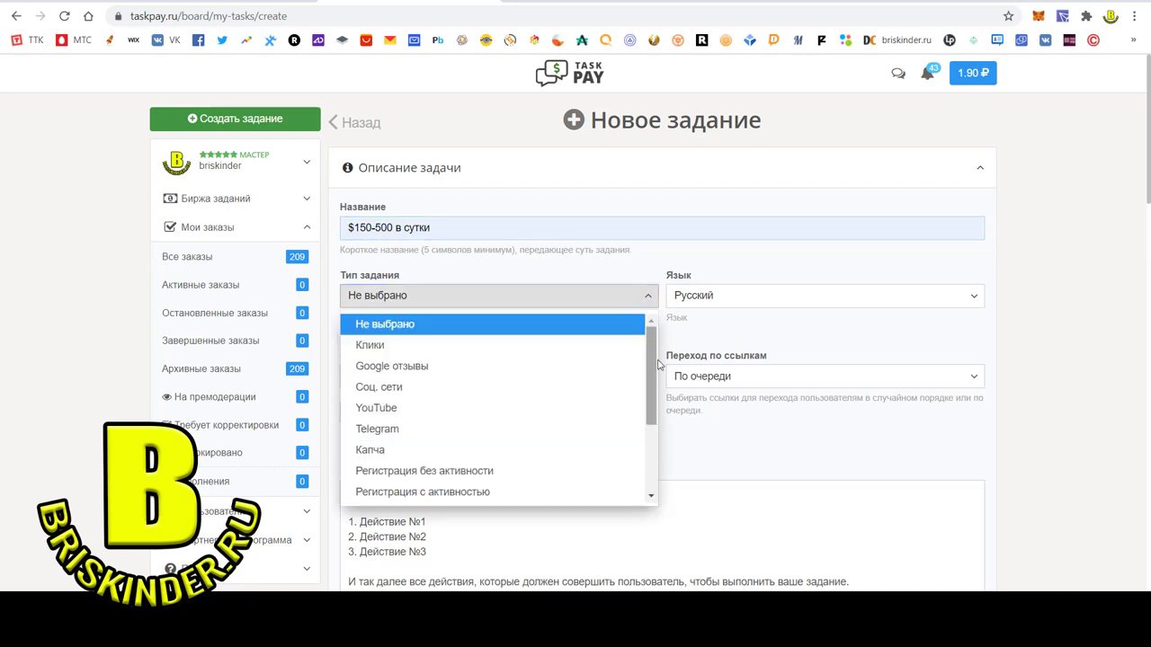
click(555, 473)
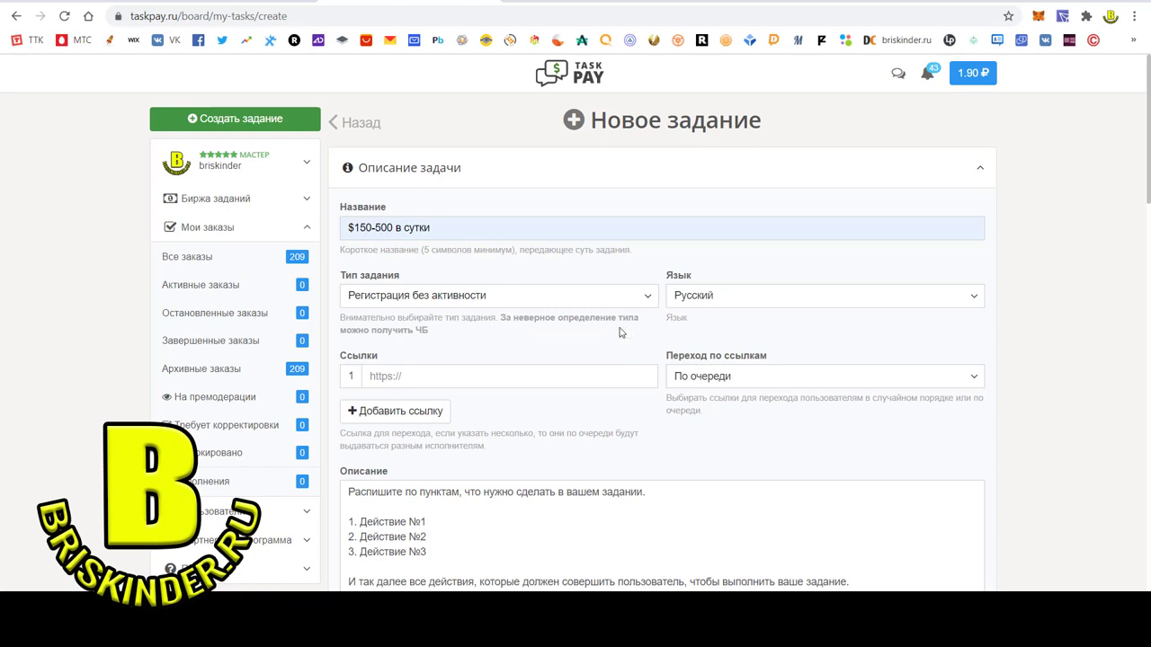
click(388, 376)
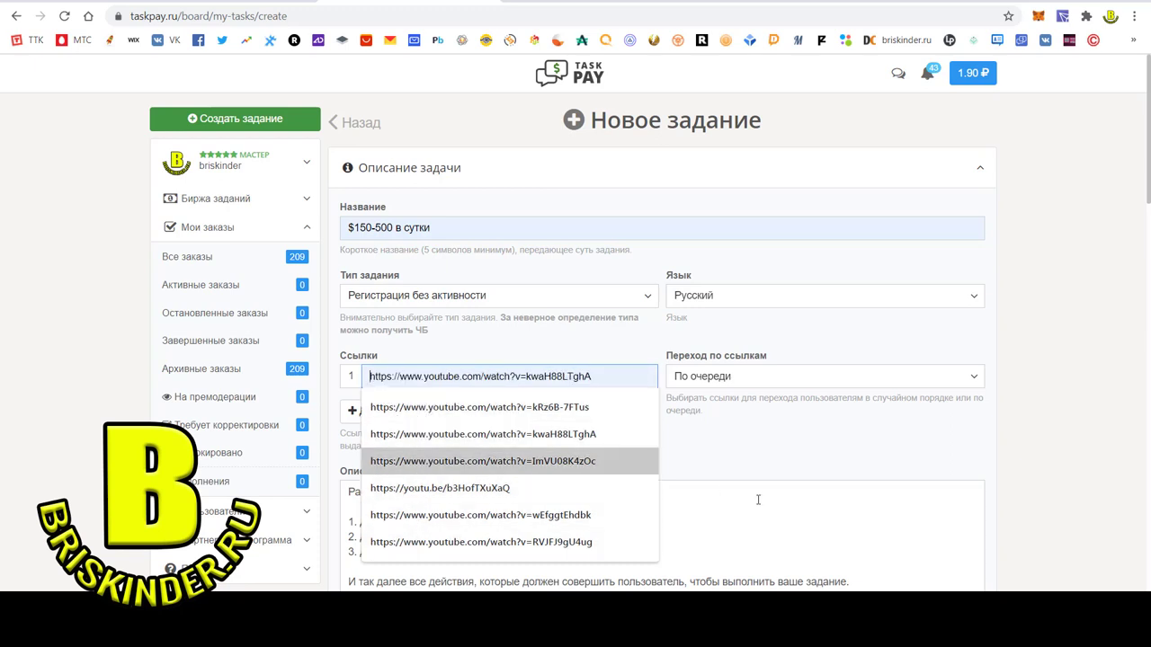
Replace the sample text in the task description with "Регистрация".
click(733, 538)
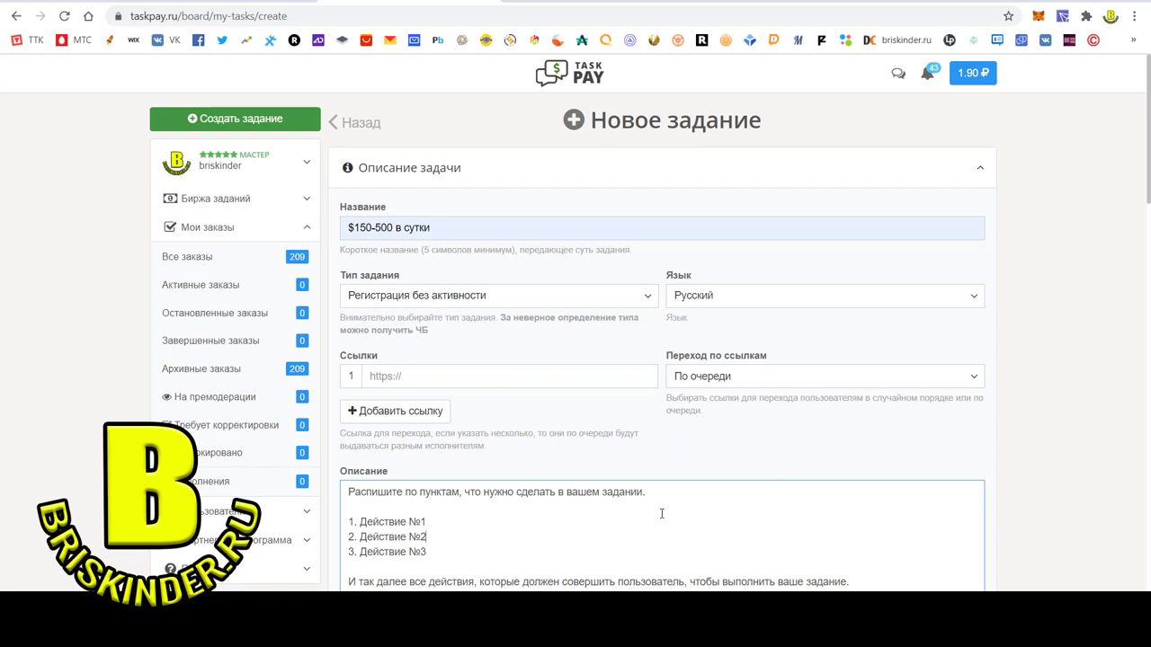
scroll(654, 513, down, 2)
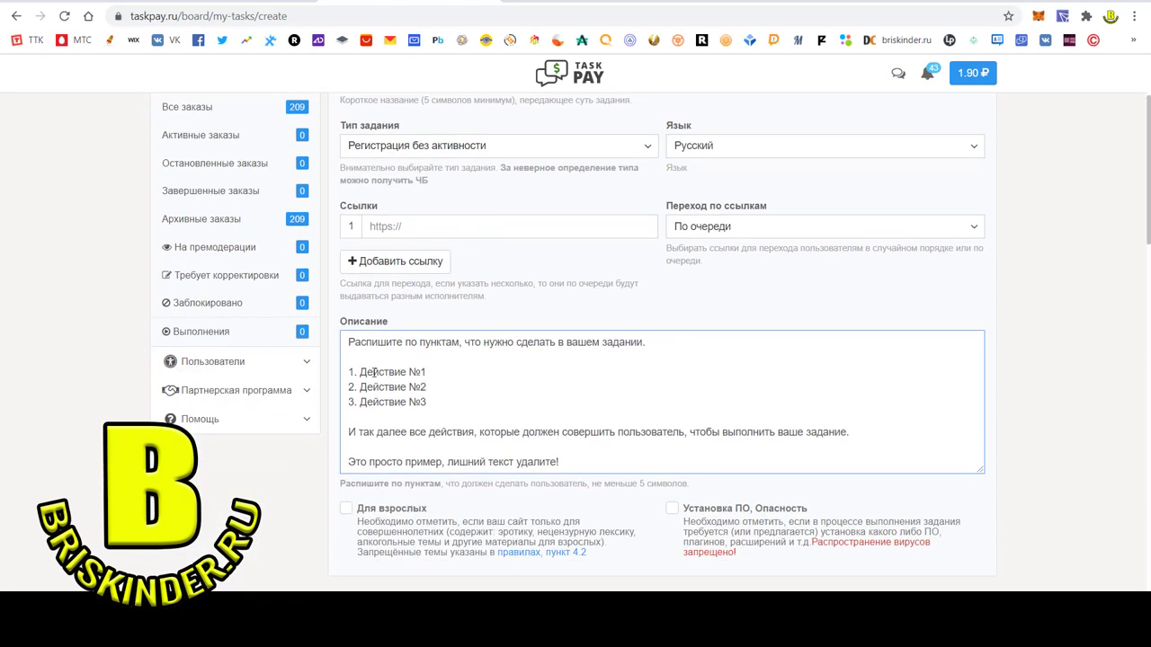
drag(342, 348, 549, 432)
drag(565, 432, 712, 465)
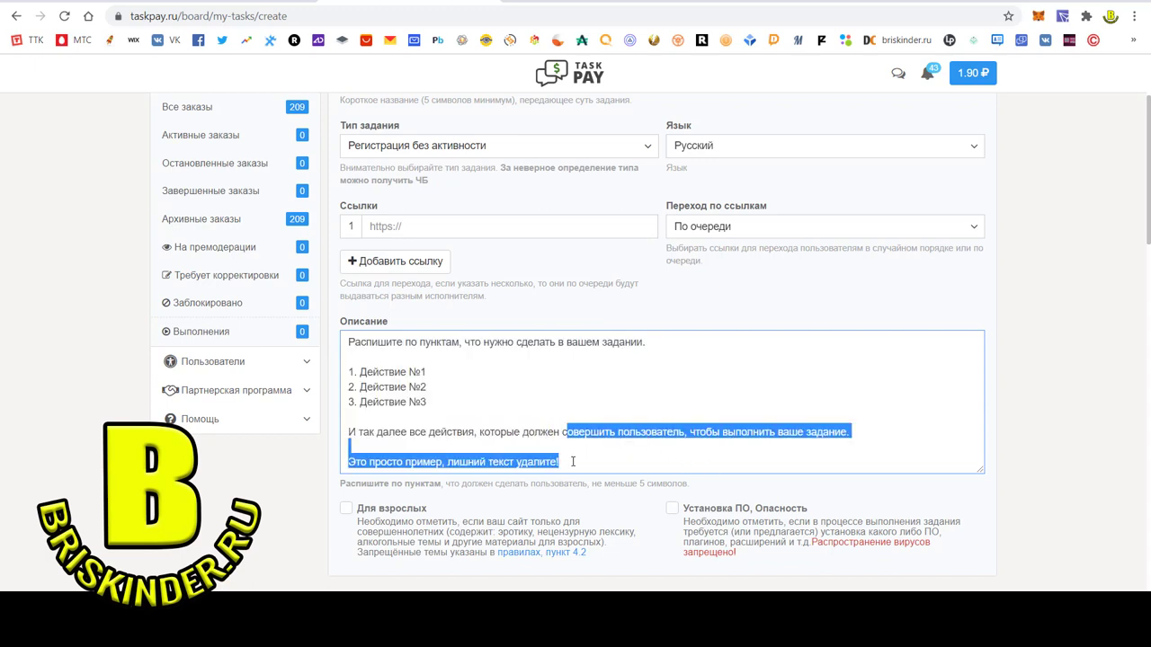
drag(572, 461, 325, 342)
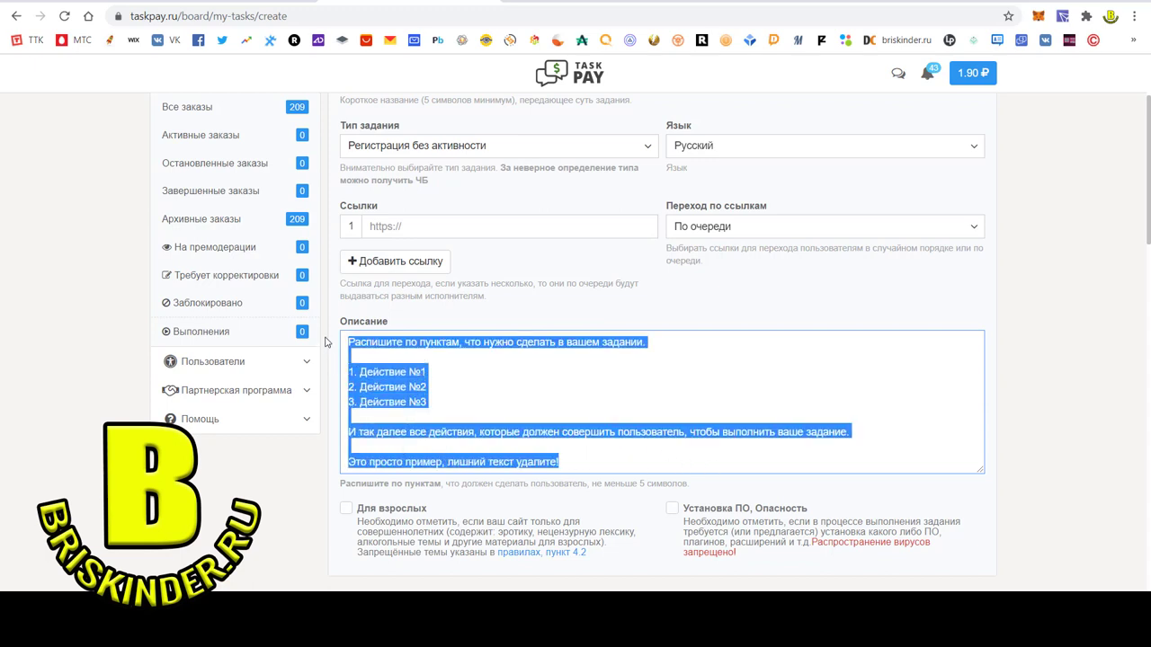
key(BackSpace)
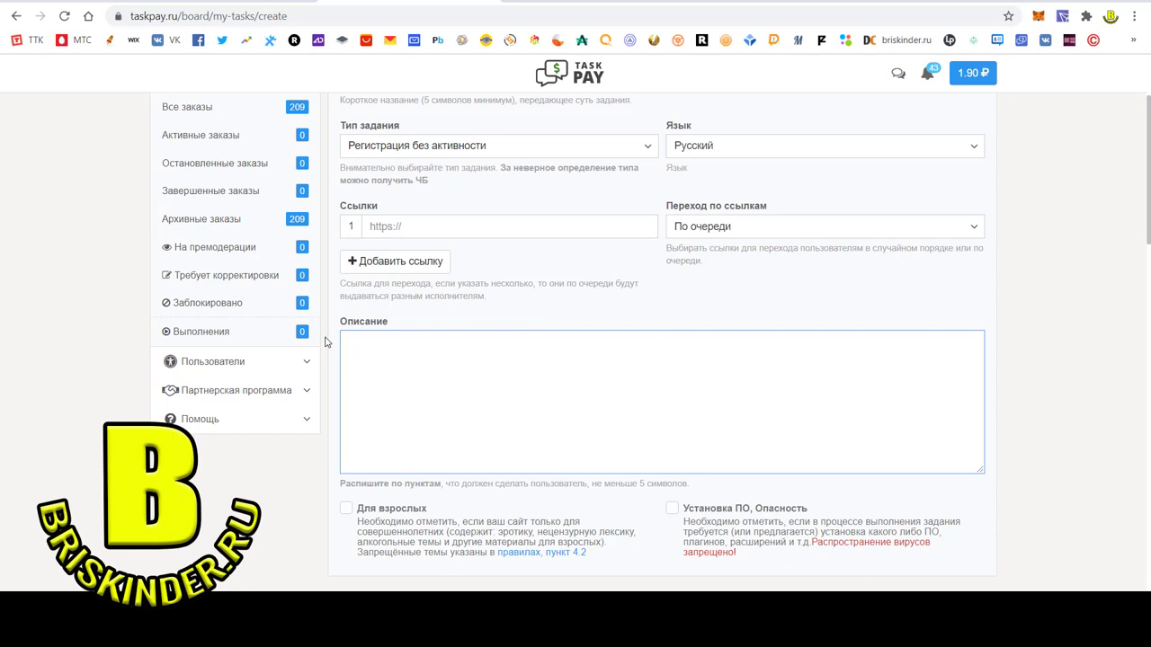
text(Регистрация)
Open the bookmarked rub-coin.pro site in a new browser tab and sign in through VKontakte.
right_click(701, 46)
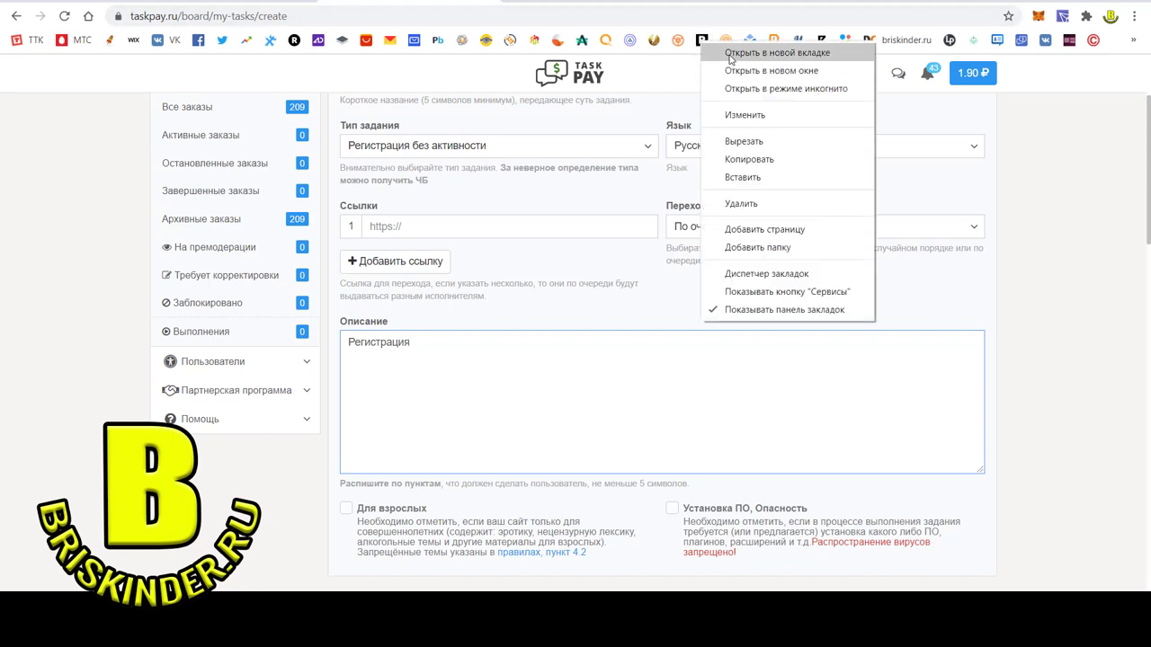
click(734, 54)
click(558, 2)
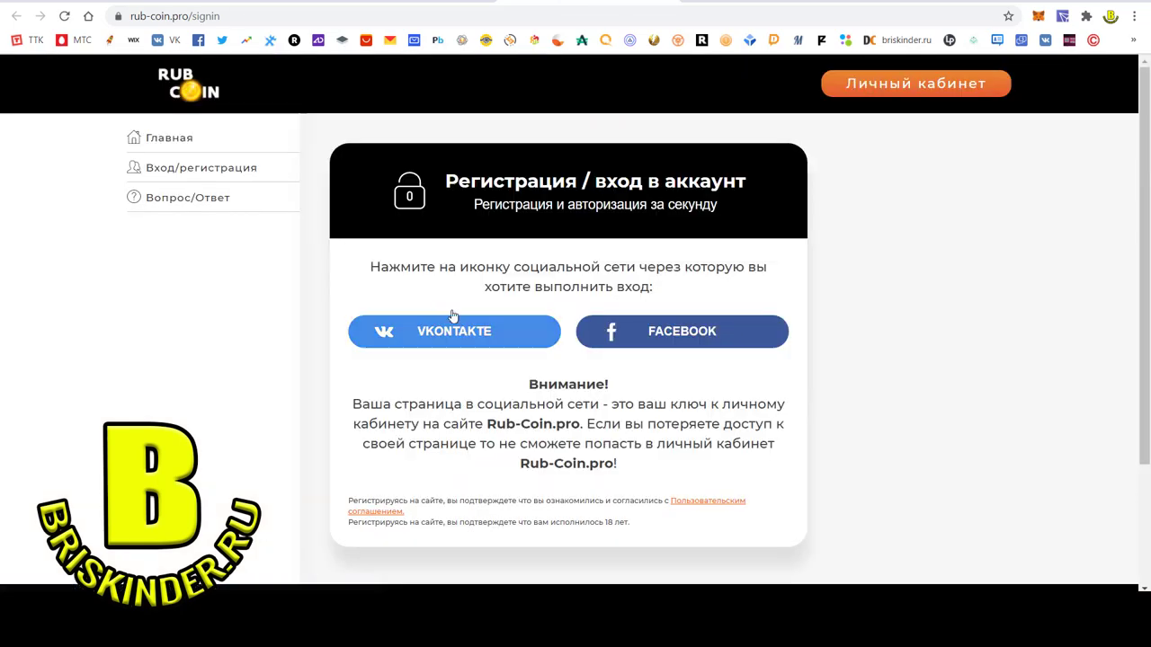
click(437, 335)
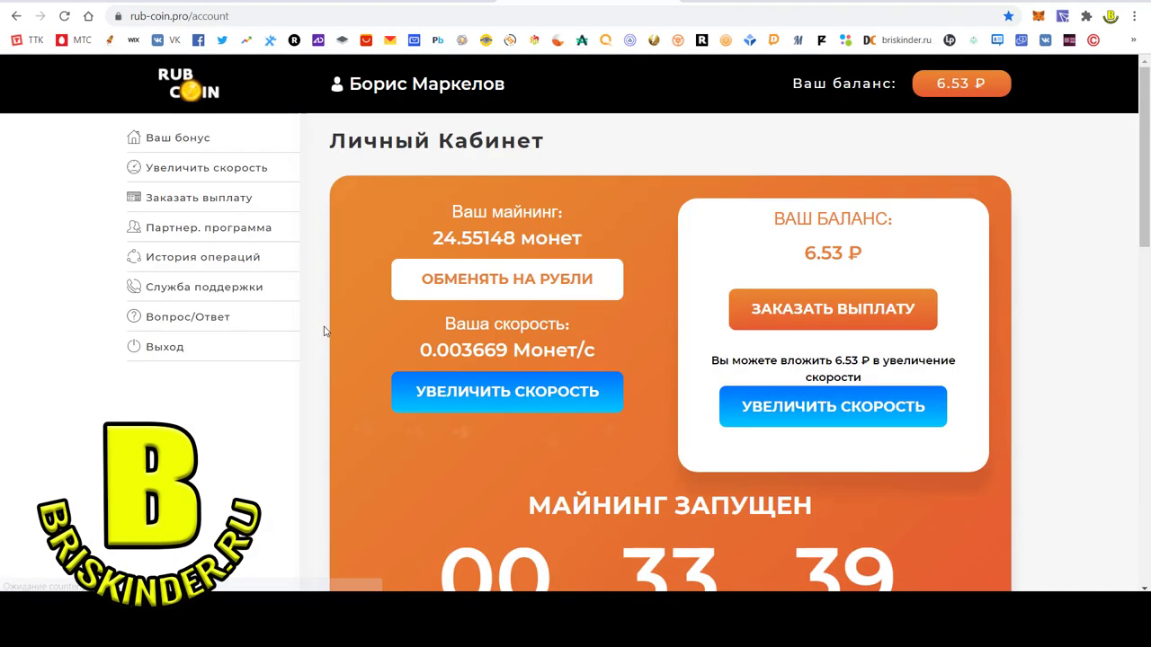
Copy the personal referral link from Rub-Coin's partner programme page.
scroll(360, 328, down, 5)
scroll(366, 333, up, 4)
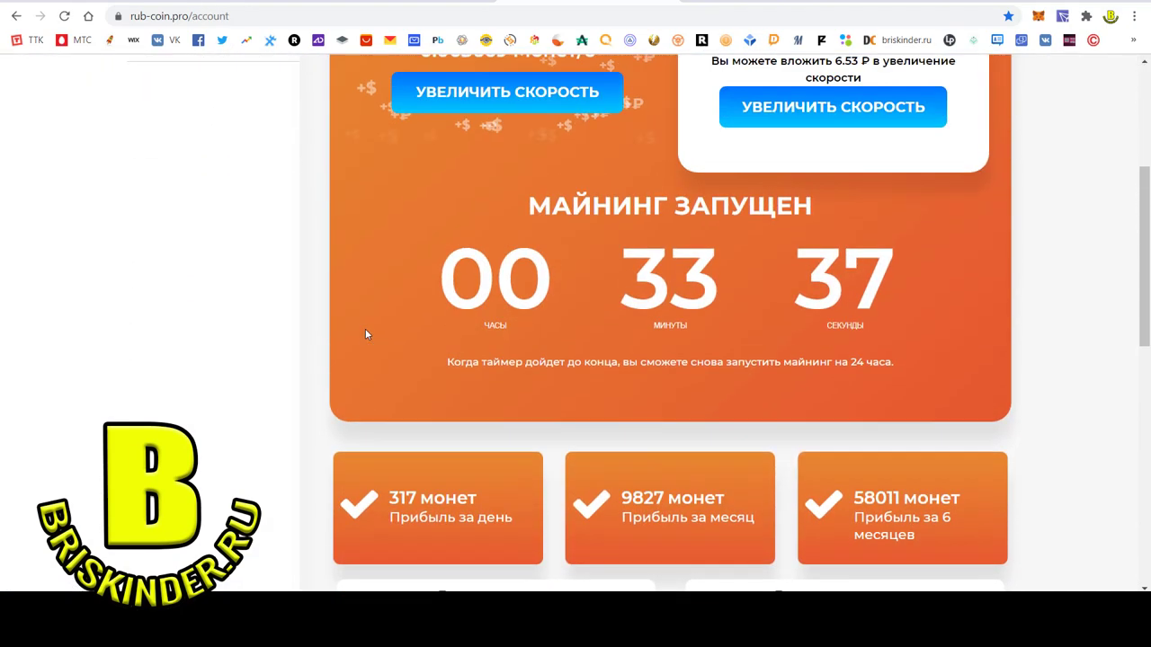
scroll(366, 334, down, 3)
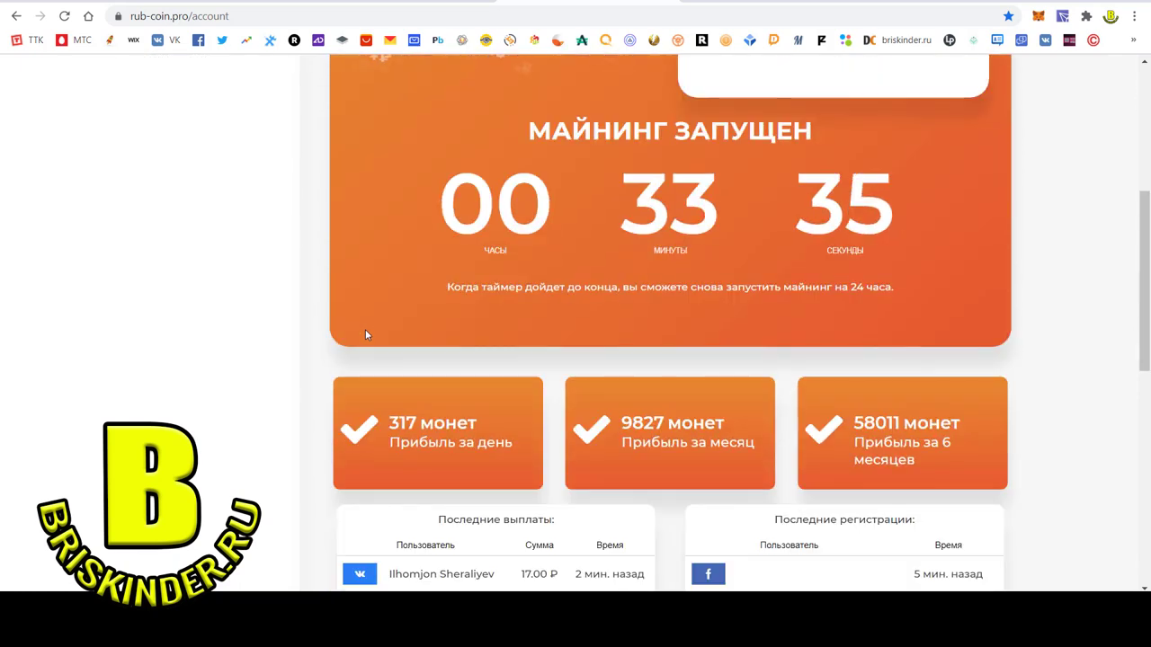
scroll(365, 334, up, 4)
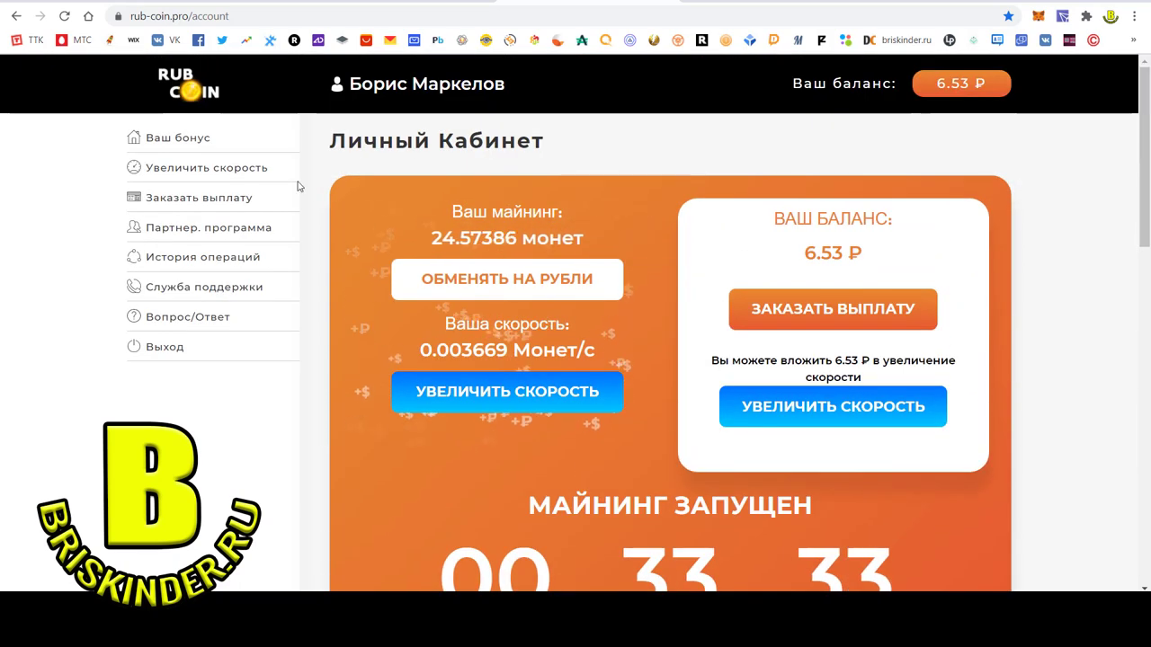
click(184, 231)
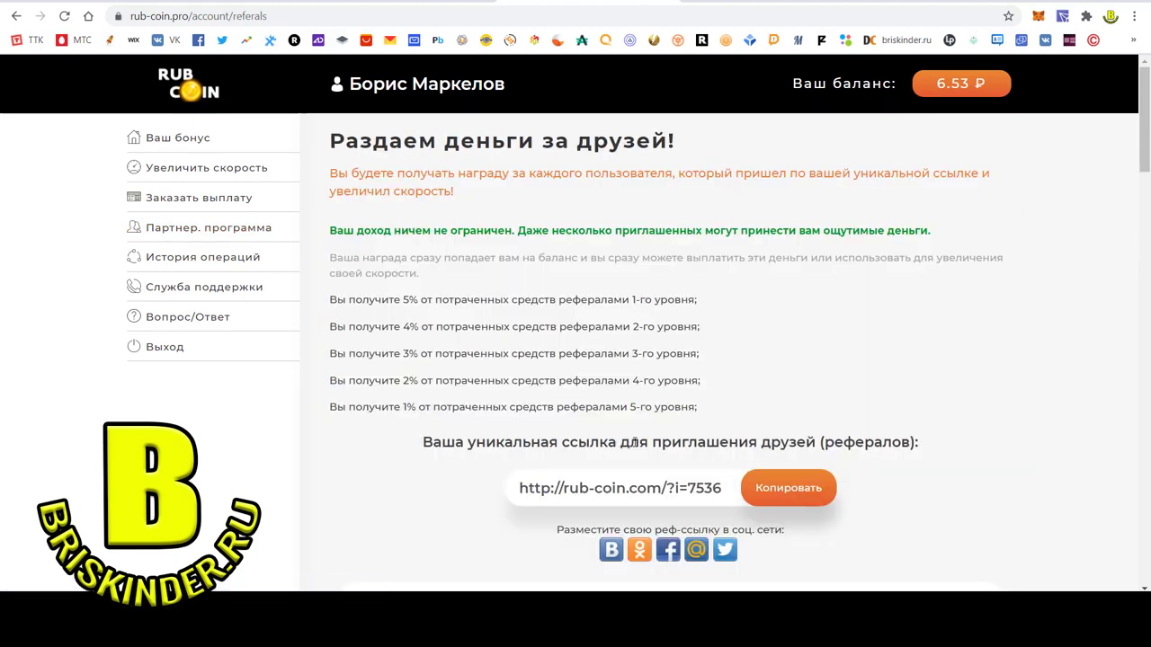
click(784, 497)
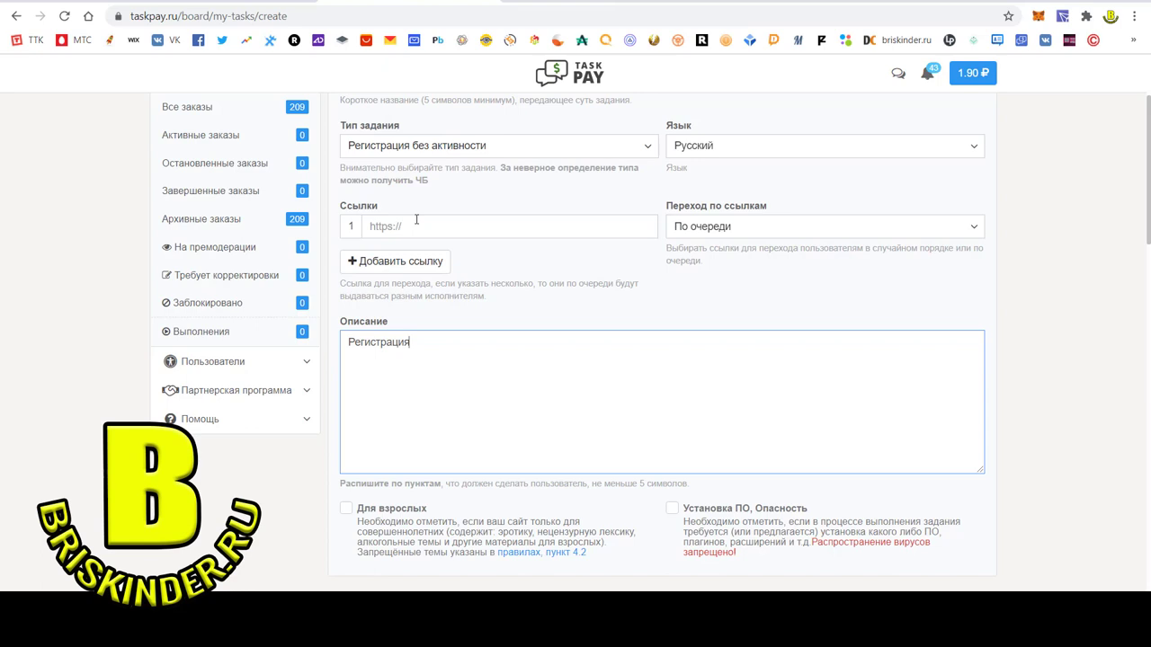
Return to the TaskPay task form and paste the copied Rub-Coin referral link as the task's first link.
click(414, 226)
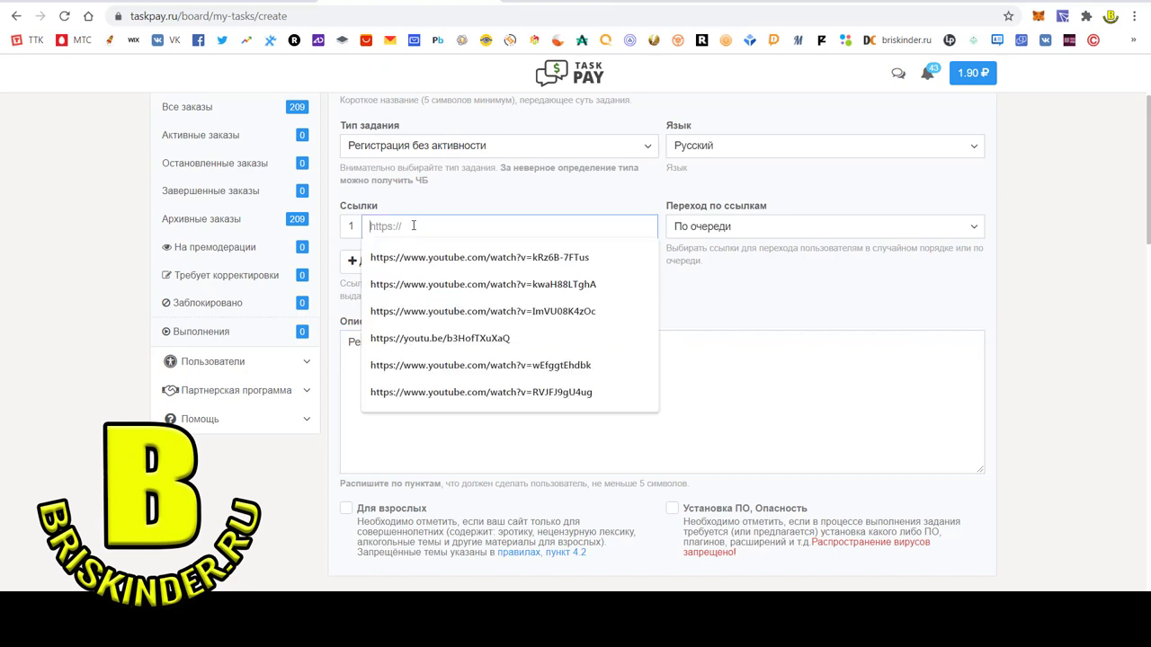
right_click(487, 227)
click(513, 320)
click(749, 312)
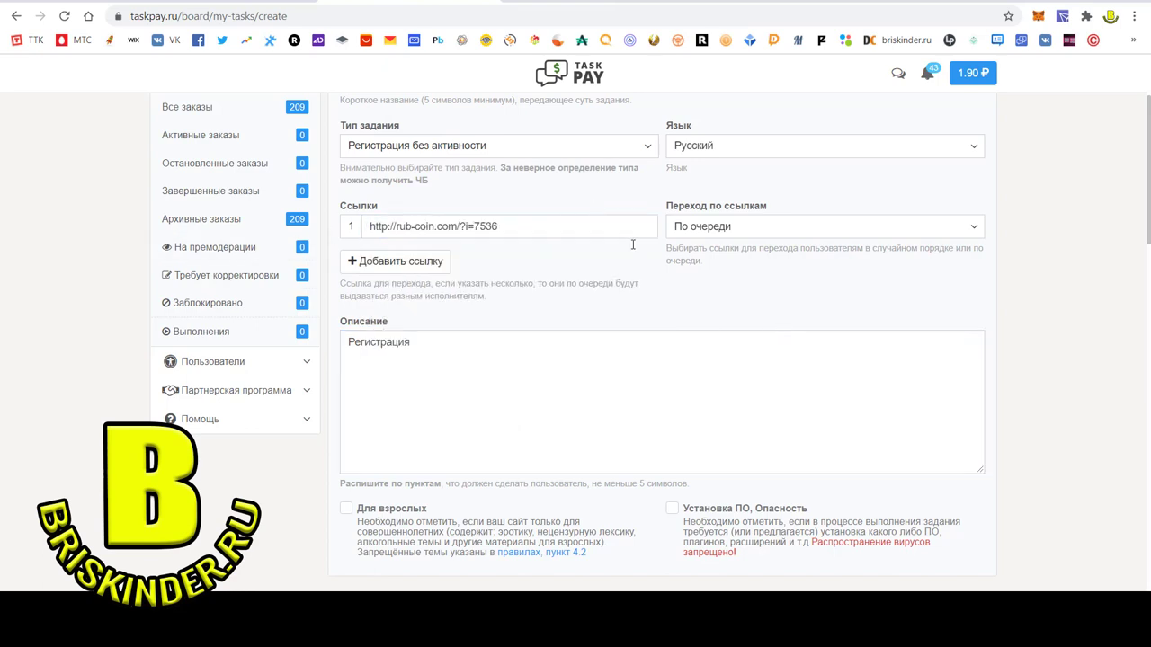
Set the time allowed for completing the task to 15 мин.
scroll(487, 367, down, 3)
scroll(489, 379, up, 3)
scroll(465, 421, down, 5)
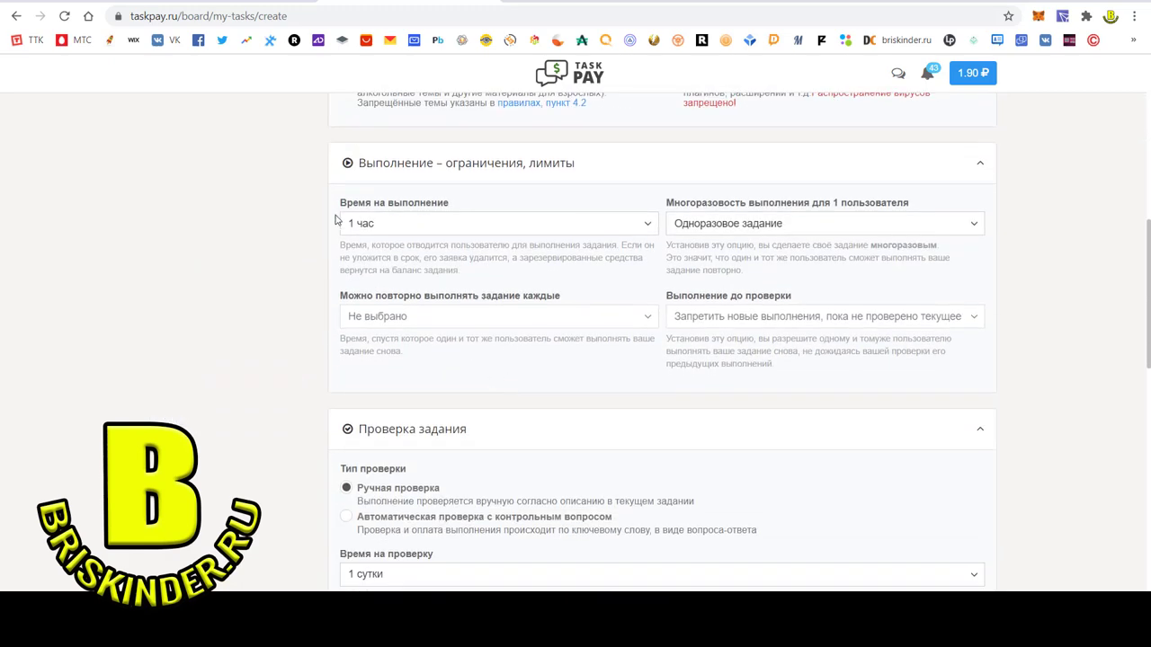
click(647, 226)
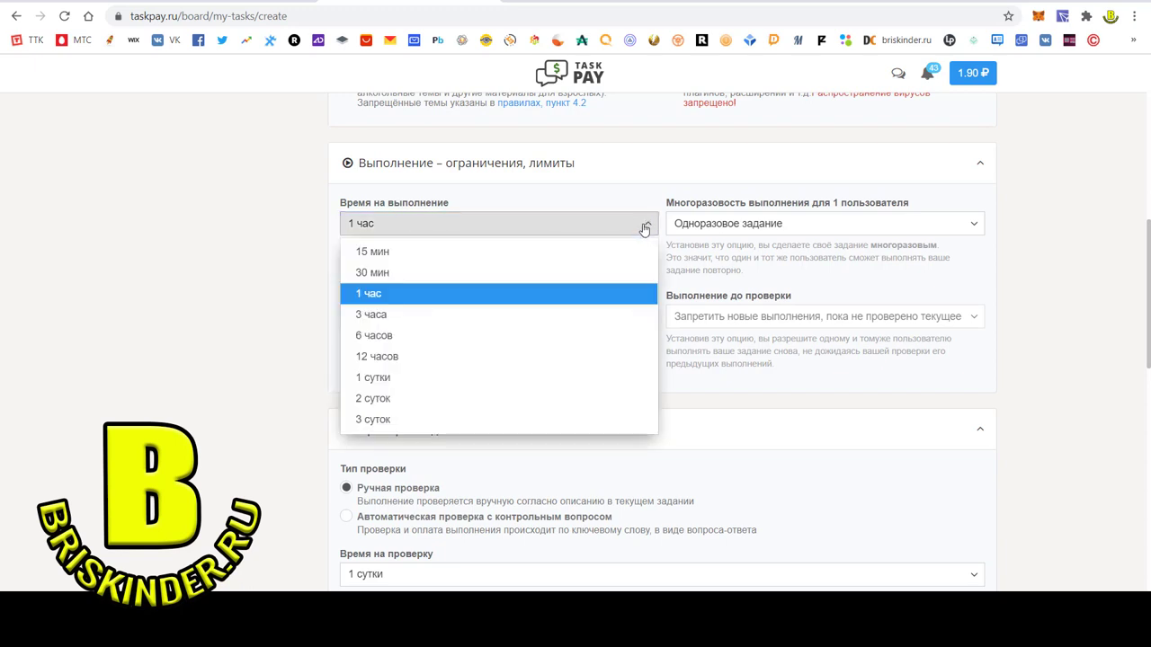
click(569, 254)
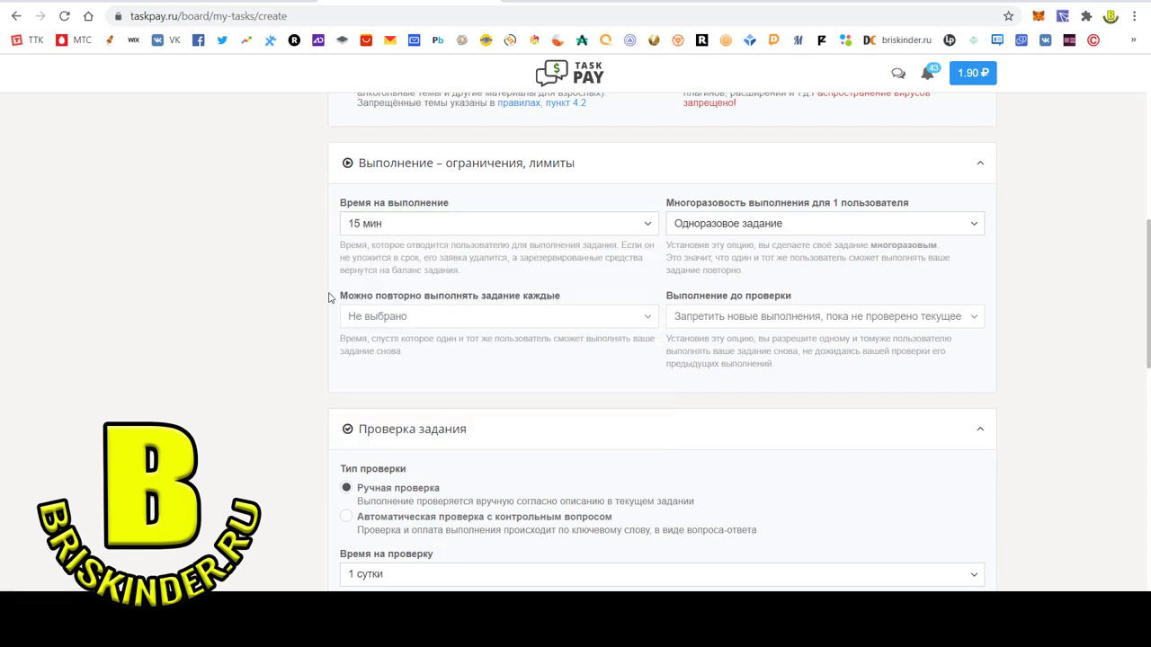
Set the time for checking the task to 3 суток.
scroll(269, 342, down, 1)
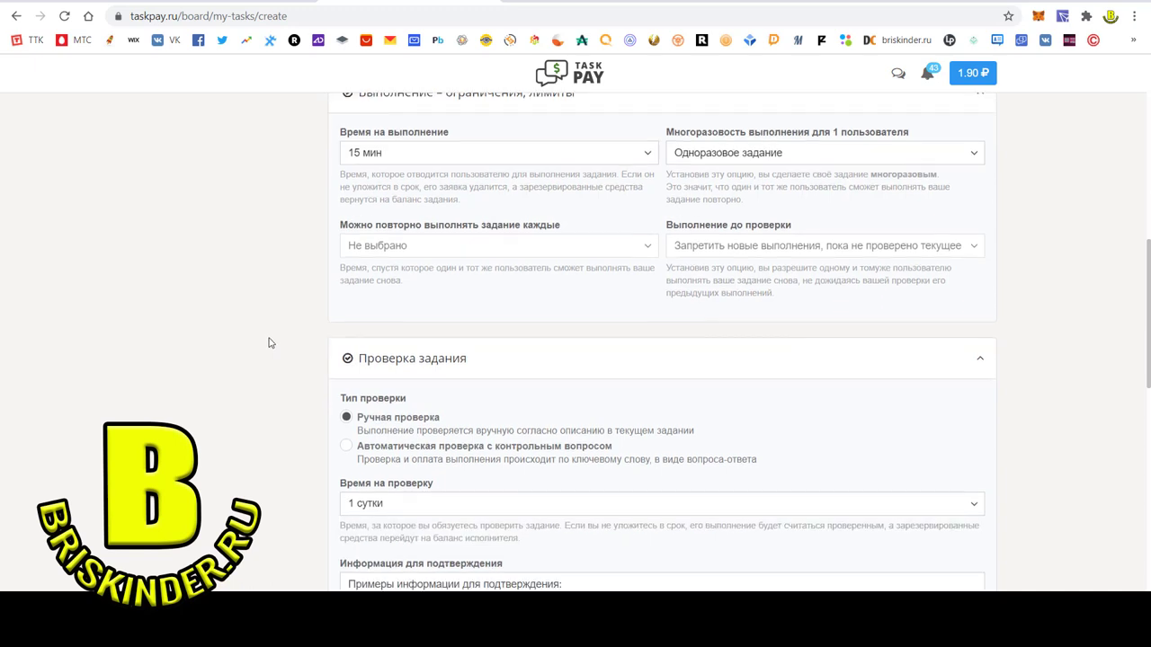
scroll(269, 342, down, 1)
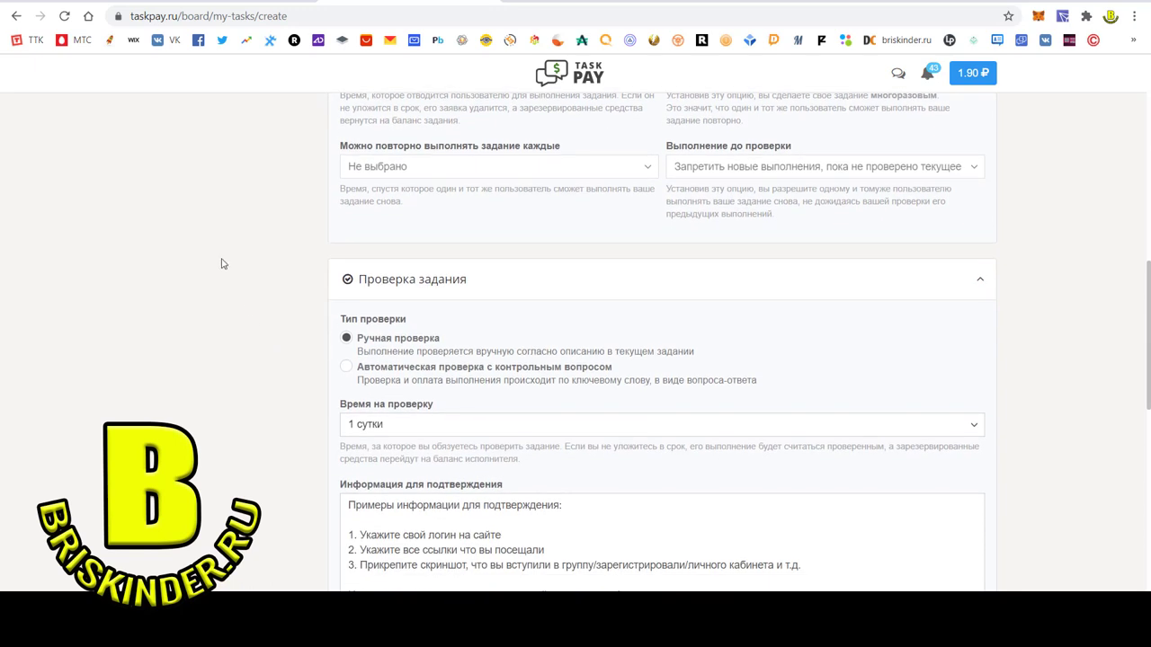
scroll(223, 263, down, 2)
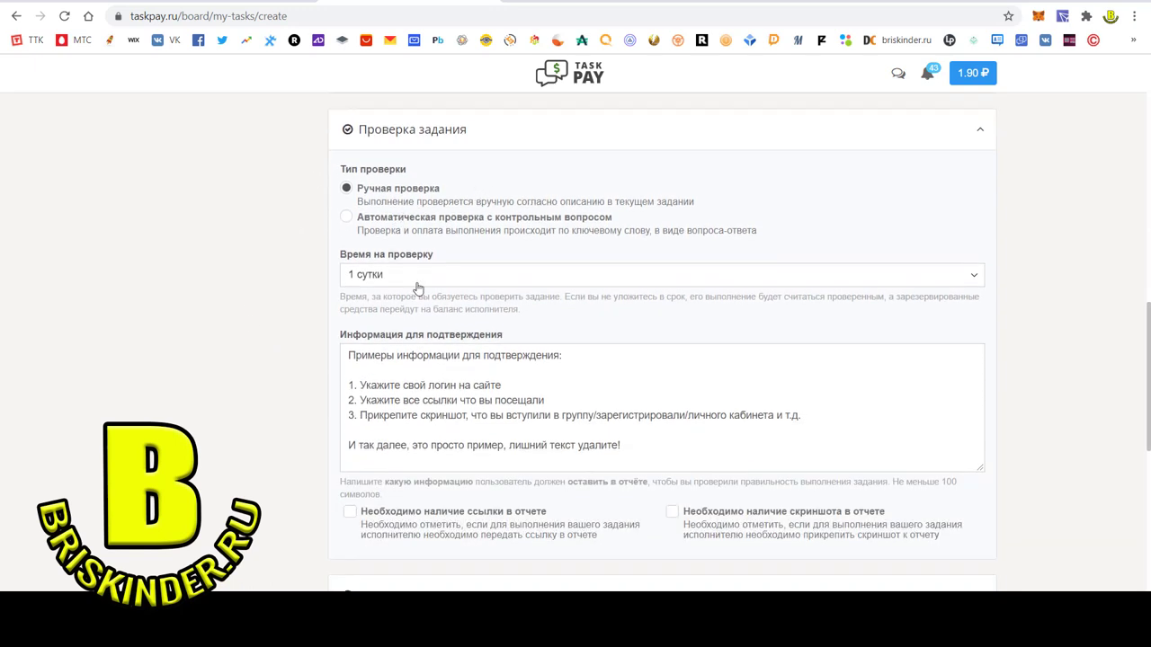
click(972, 279)
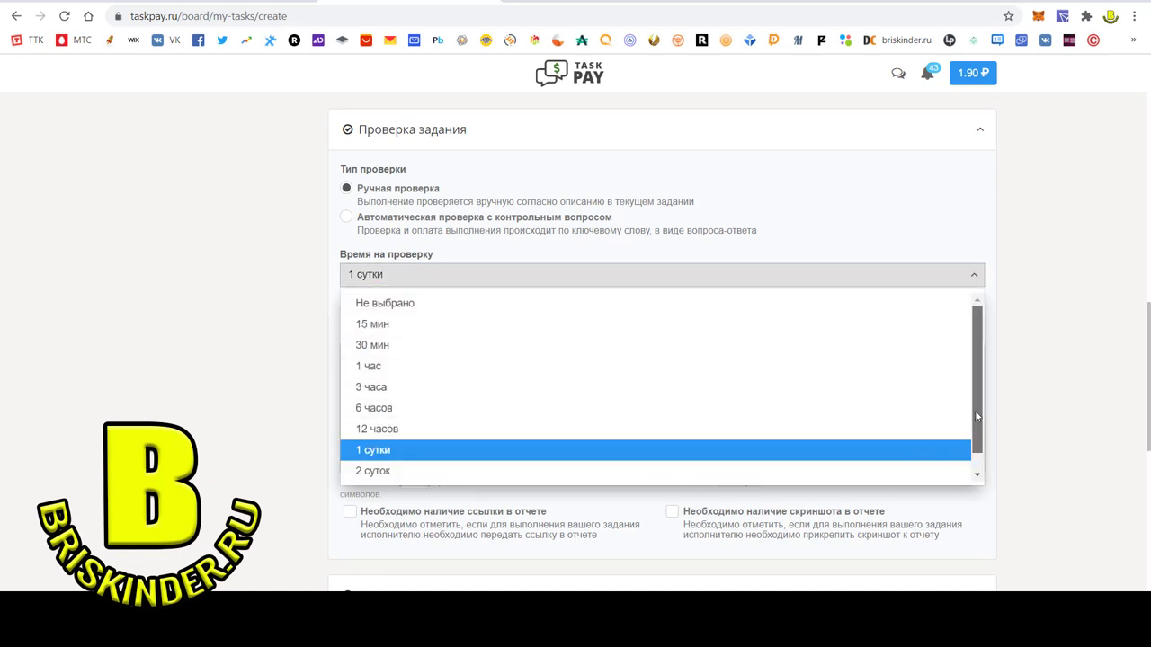
scroll(977, 416, down, 1)
click(874, 469)
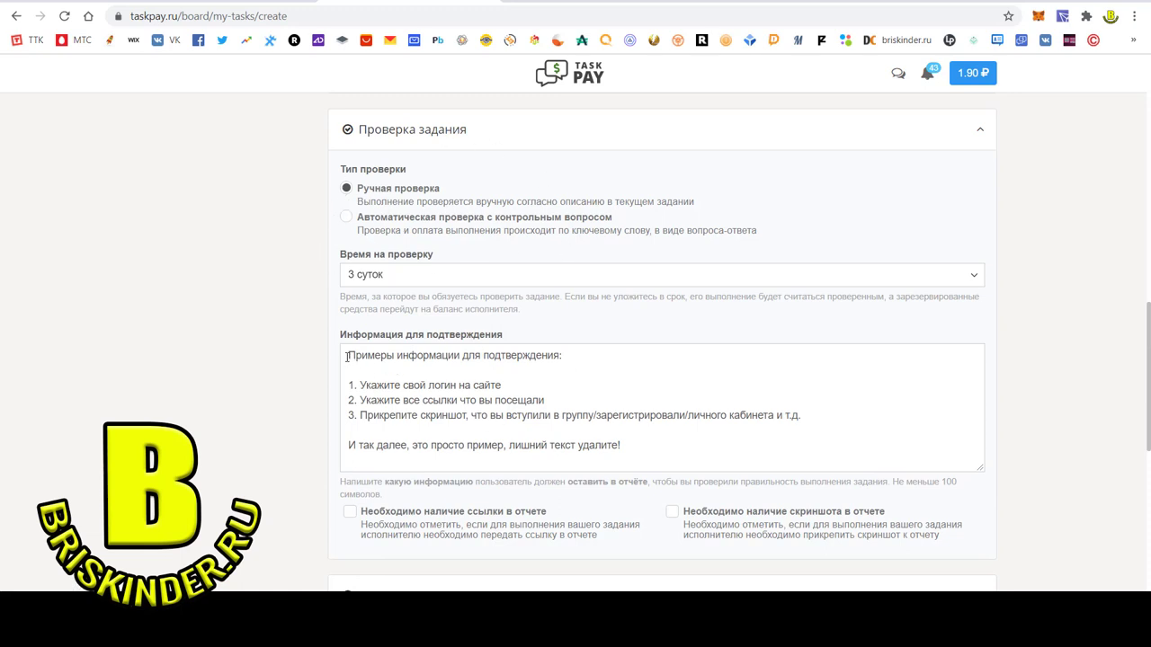
Replace the sample confirmation information with "Ссылка на аккаунт и имя аккаунта".
drag(346, 356, 694, 456)
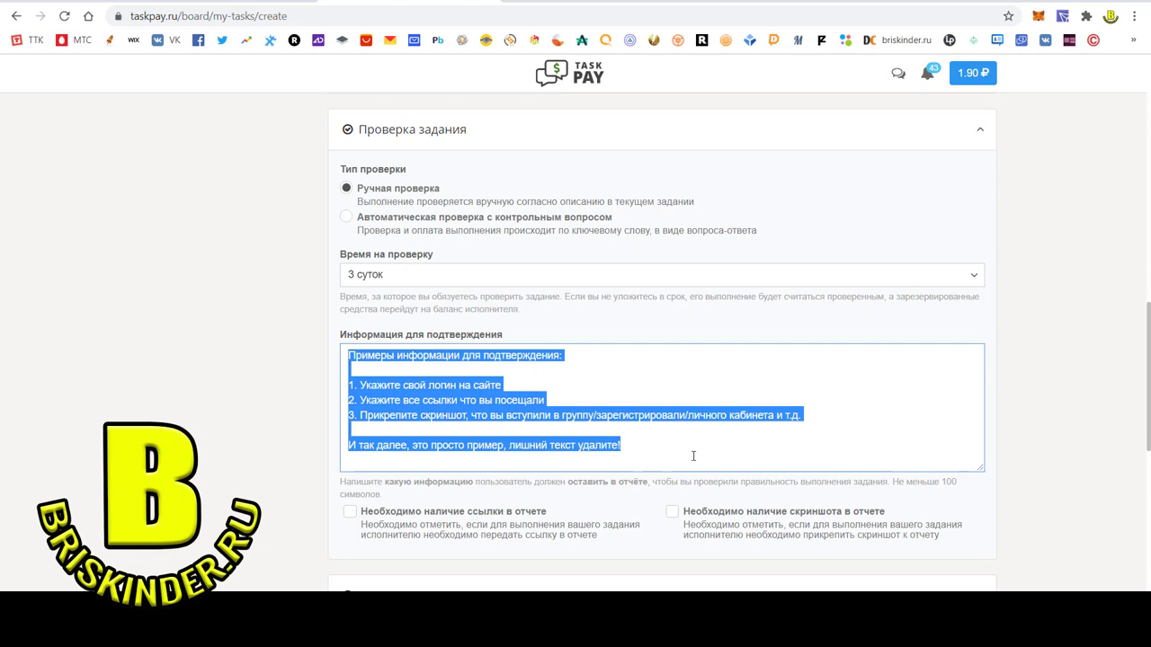
key(BackSpace)
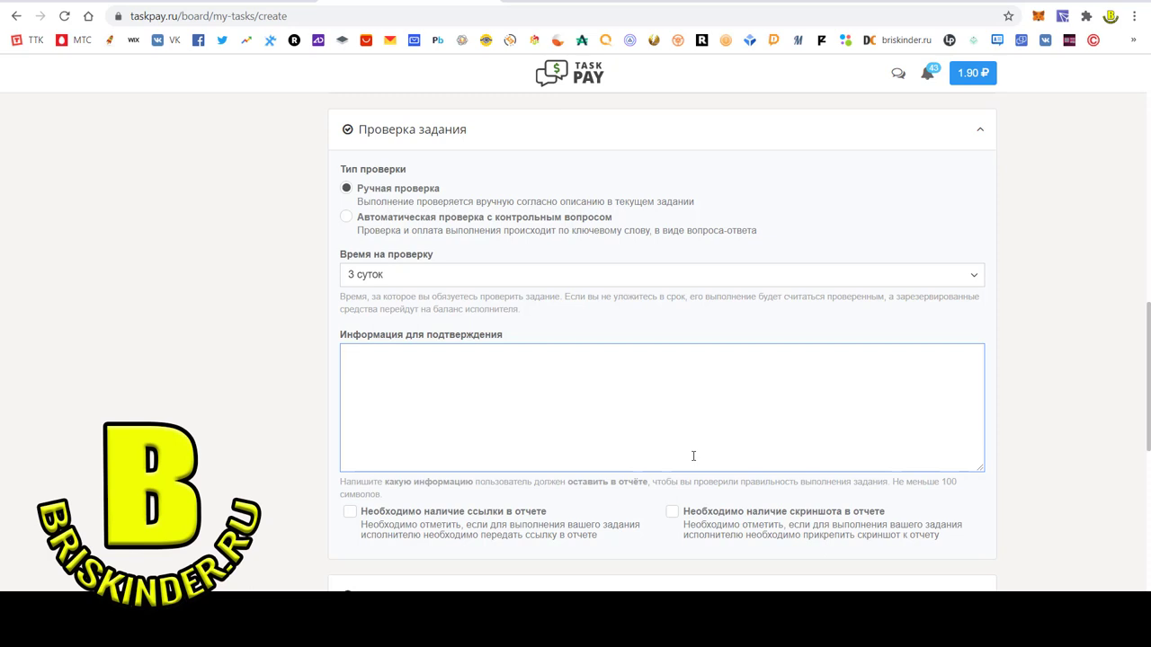
text(С)
text(ыллка)
key(BackSpace)
key(BackSpace)
key(BackSpace)
text(сылка на аккаунт и имя )
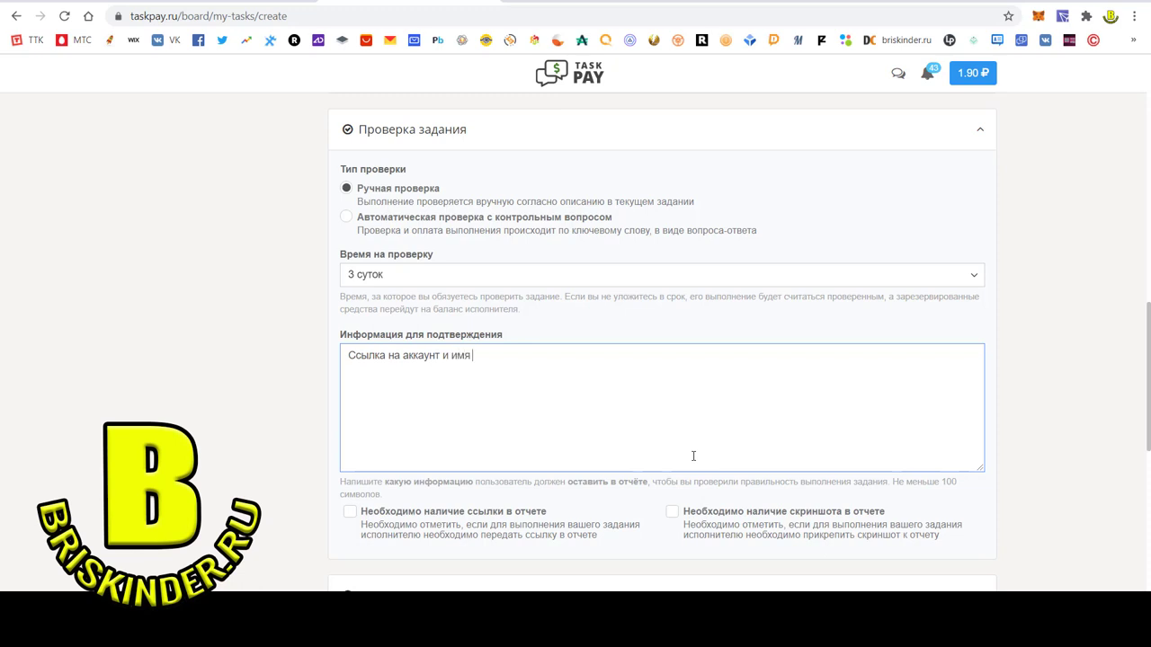
text(аккаунта)
Set the price per completion to 0,10 ₽ and the number of completions to 5.
scroll(678, 437, down, 3)
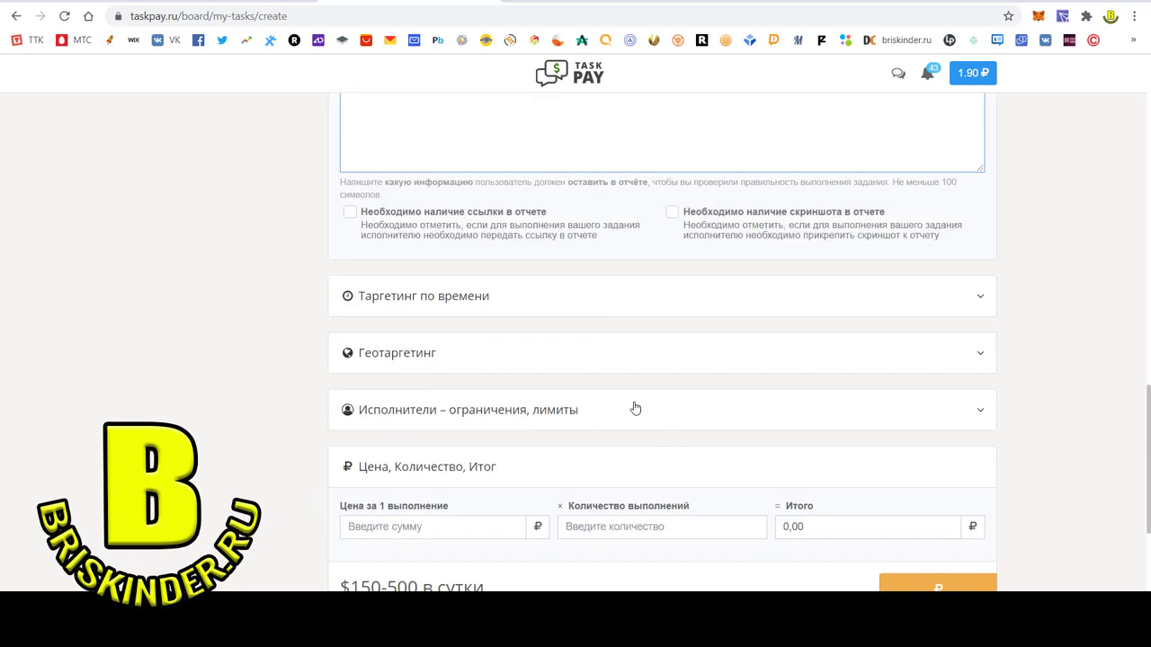
scroll(617, 375, down, 2)
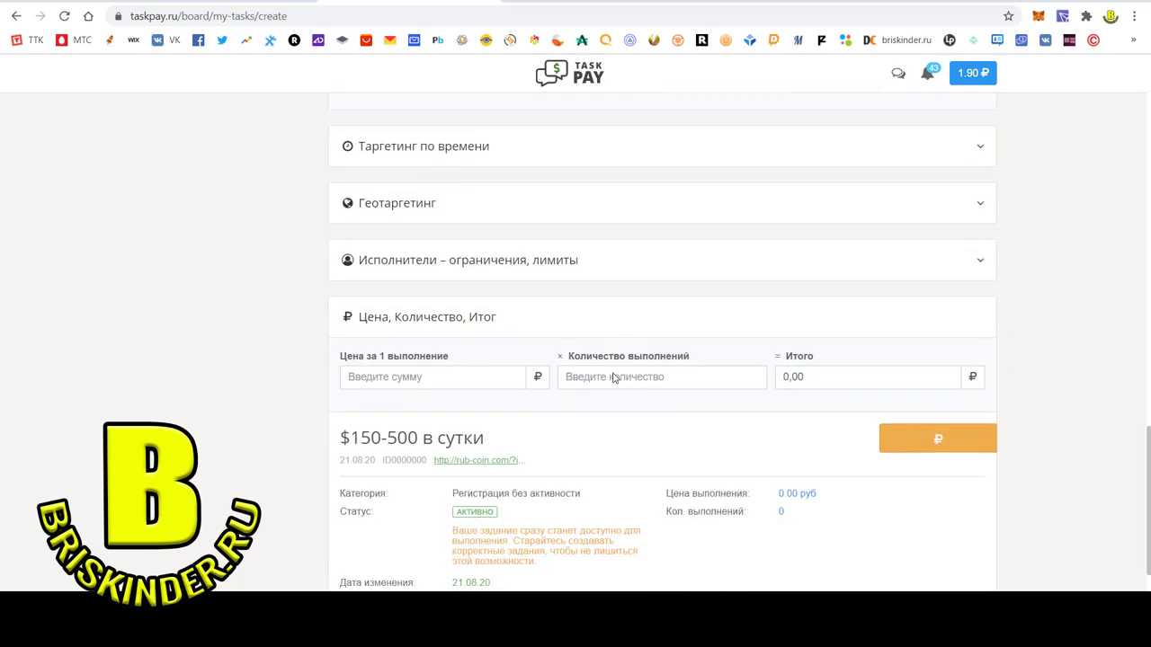
click(405, 381)
text(0,10)
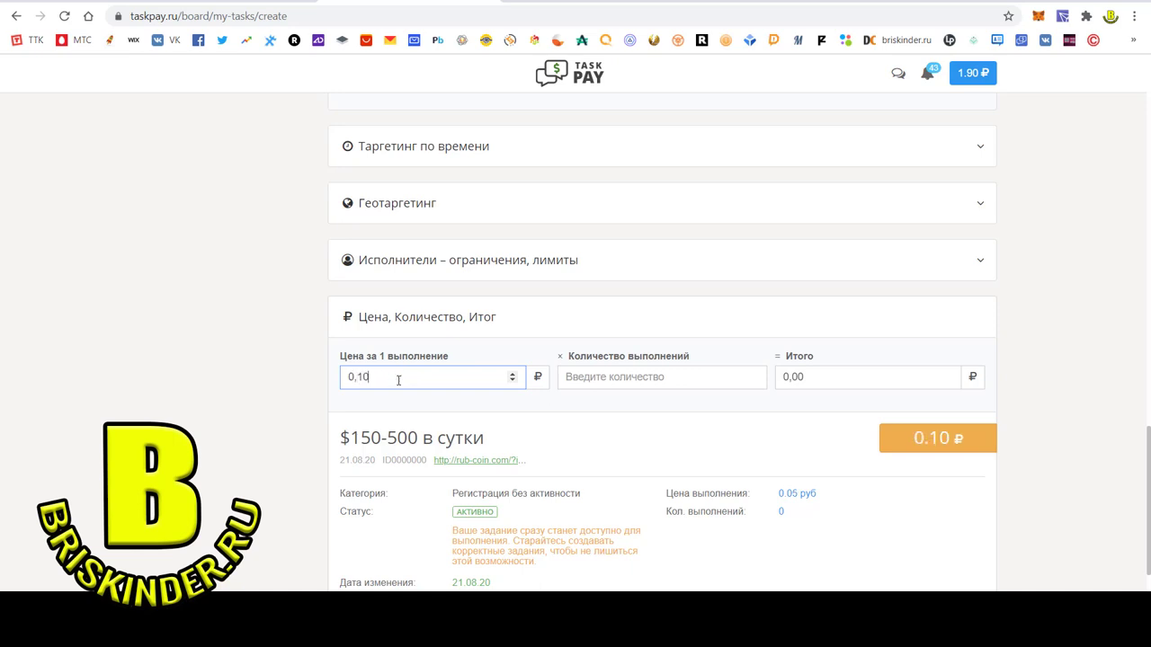
click(601, 376)
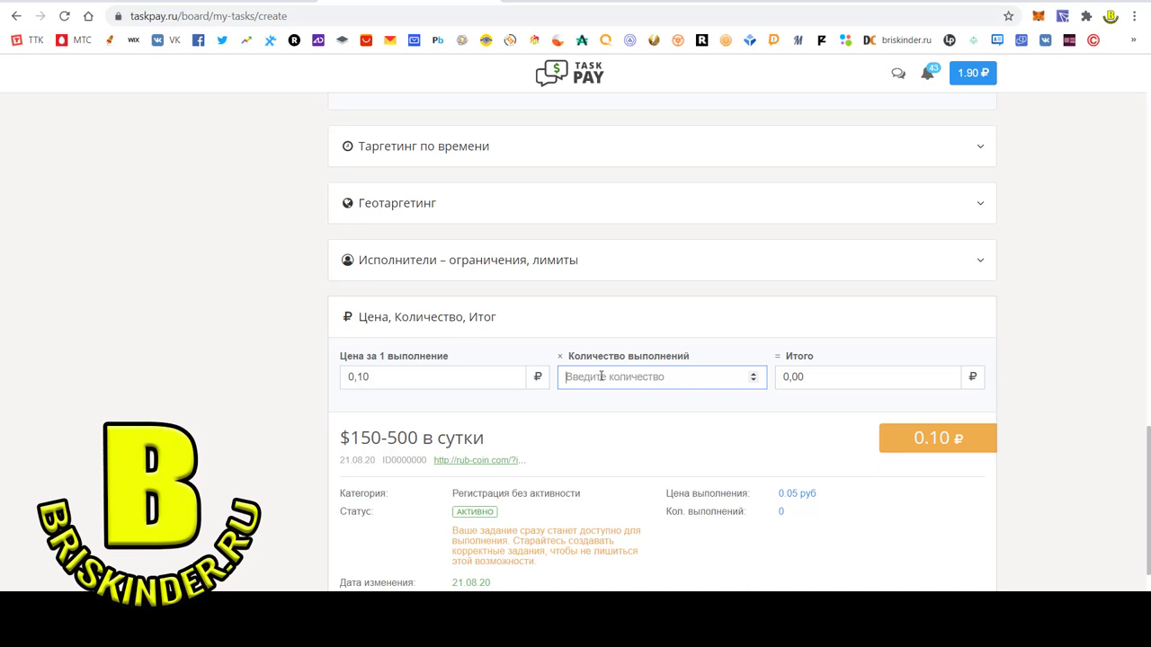
text(5)
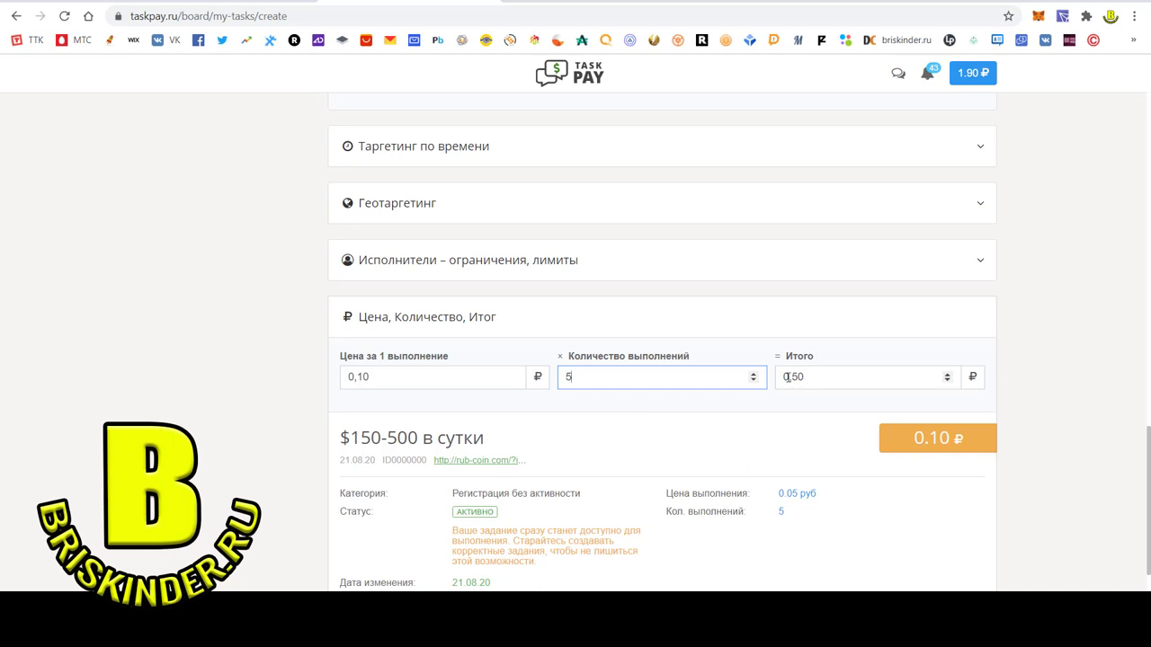
scroll(808, 378, down, 1)
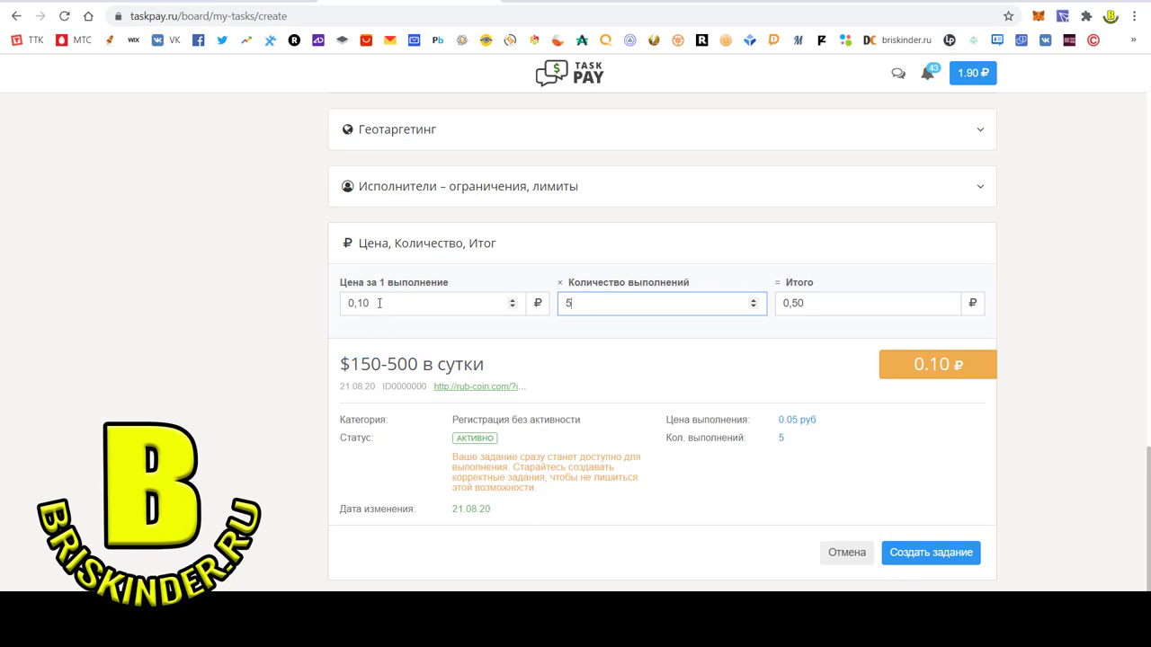
Set the price per completion to 1 ₽.
drag(379, 303, 337, 306)
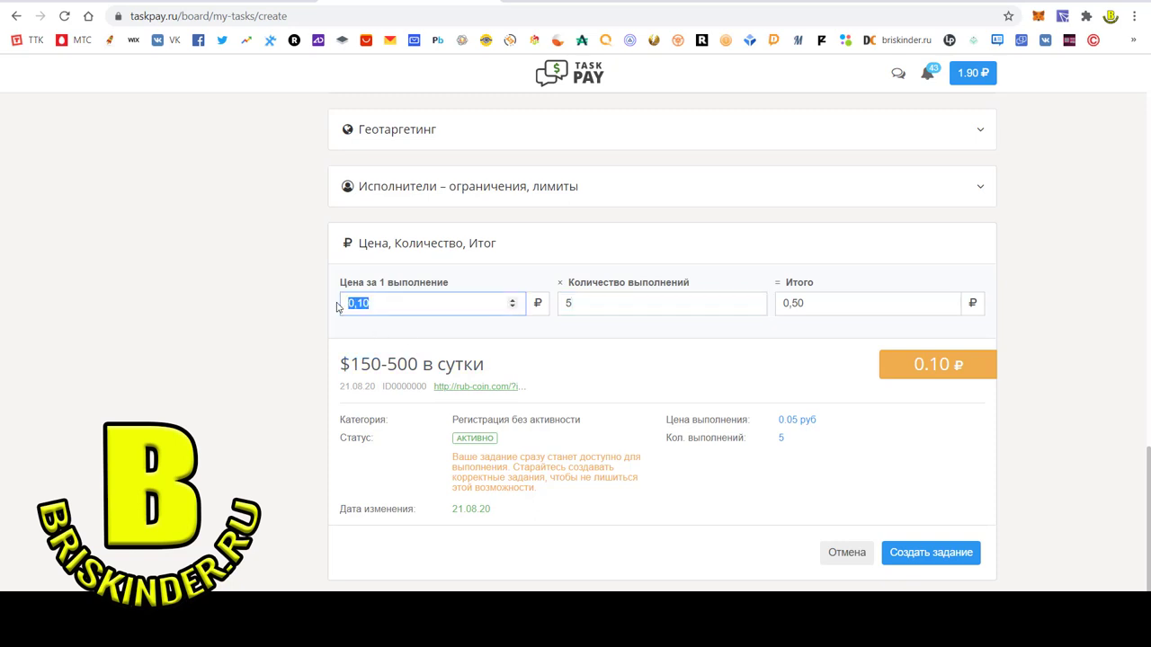
text(1)
Switch to the Rub-Coin account, dismiss the link-copied notice and open the "Ваш бонус" page.
click(555, 2)
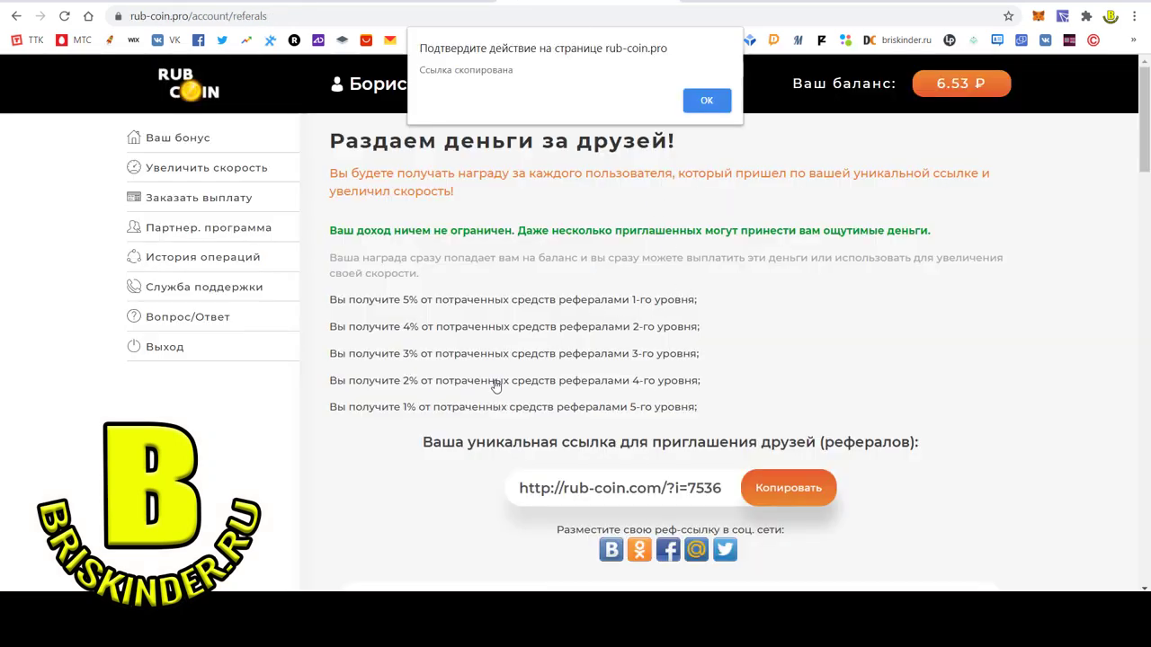
click(703, 106)
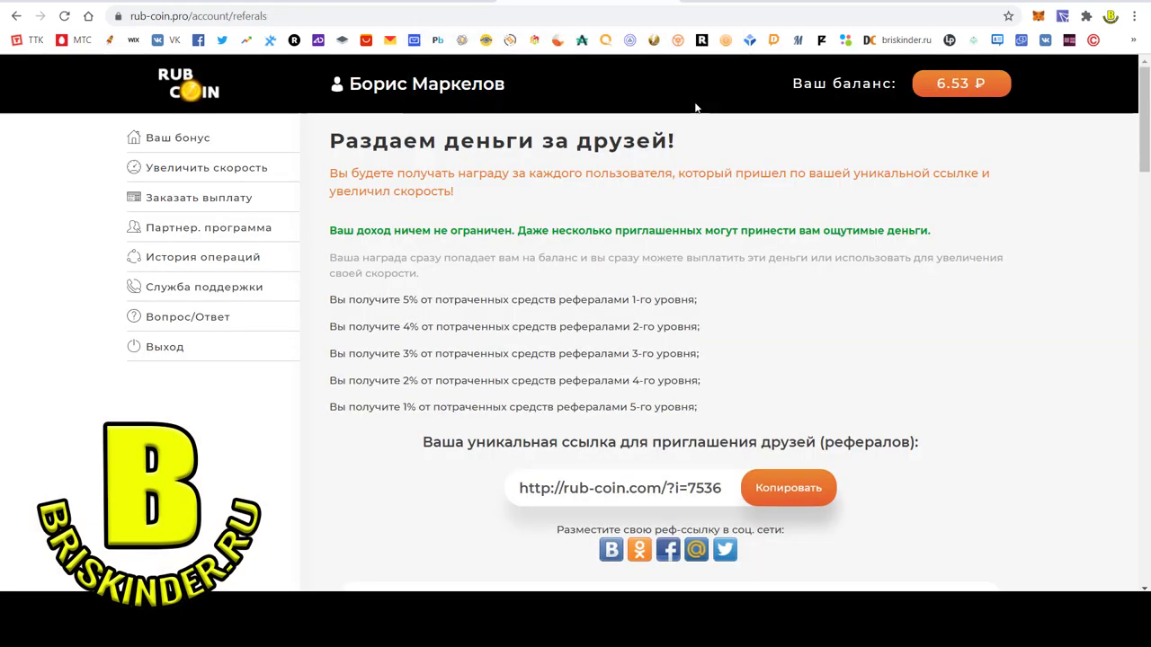
click(181, 141)
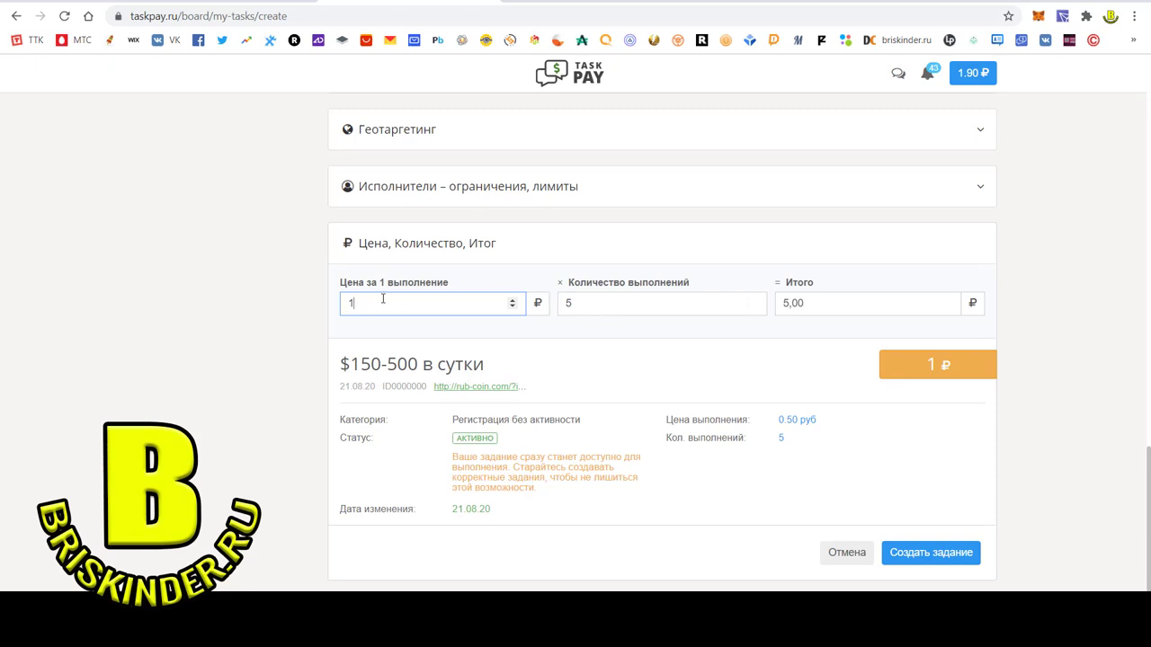
In the TaskPay task form, set the price per completion to 2 ₽ and the number of completions to 50.
drag(361, 302, 330, 306)
text(2)
click(573, 302)
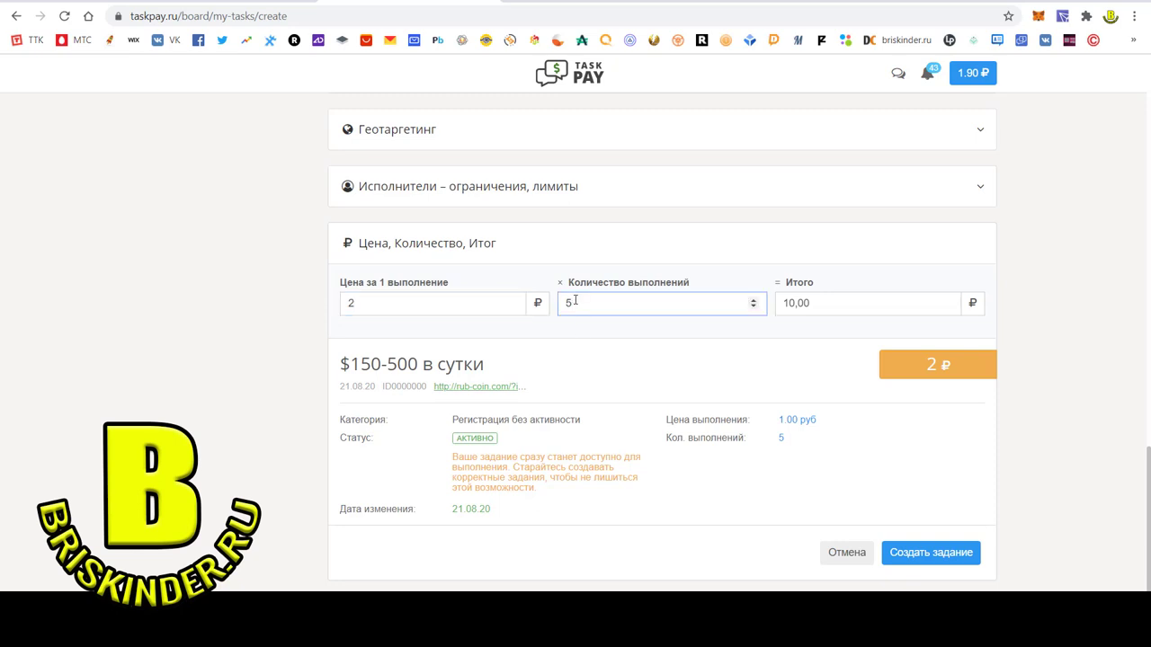
text(0)
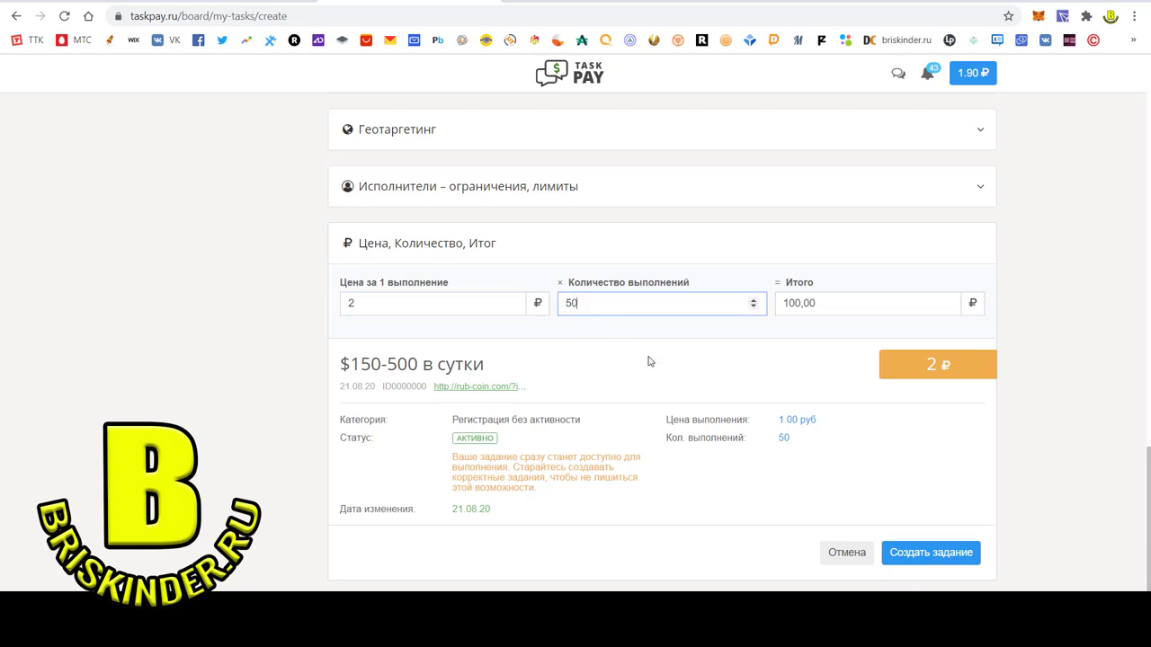